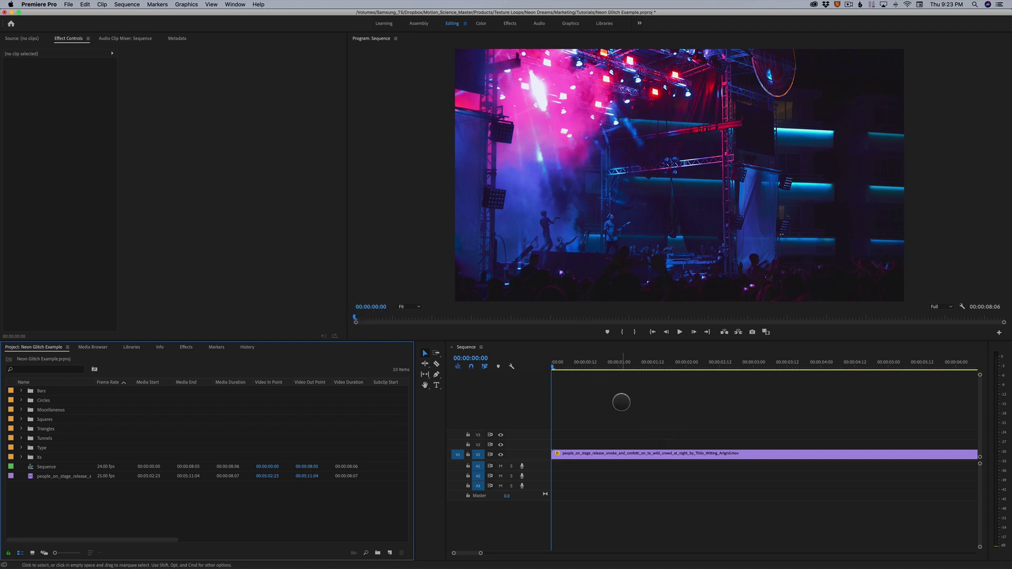
- Preview the concert footage and check the sequence frame width and height without changing settings
click(535, 374)
click(60, 476)
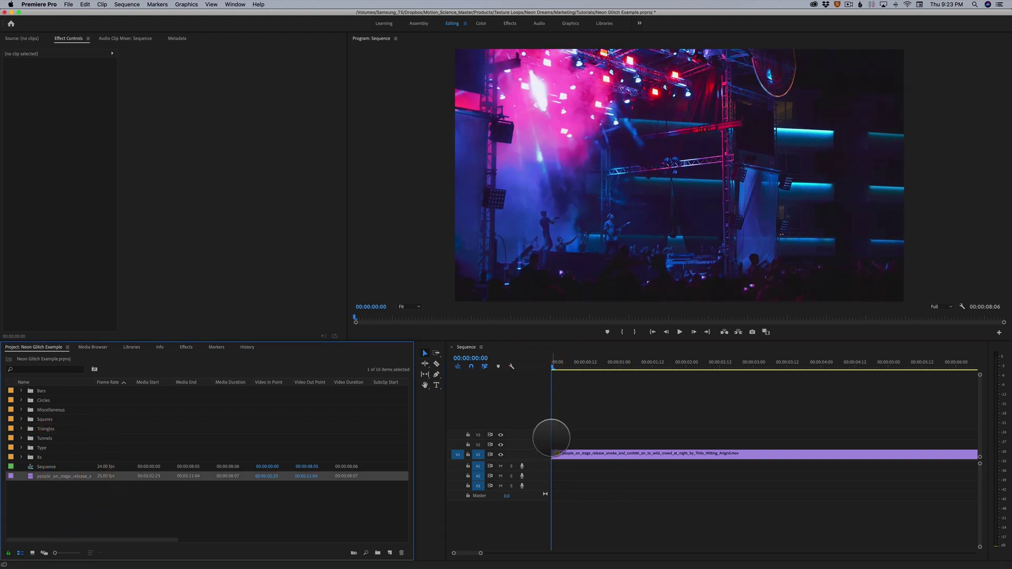
drag(560, 366, 594, 384)
click(127, 4)
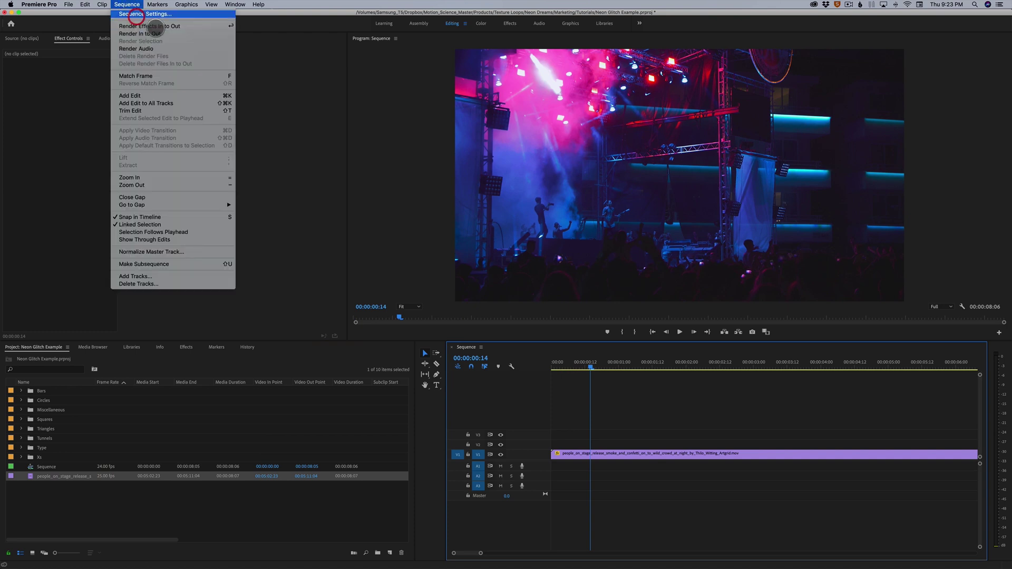
click(140, 14)
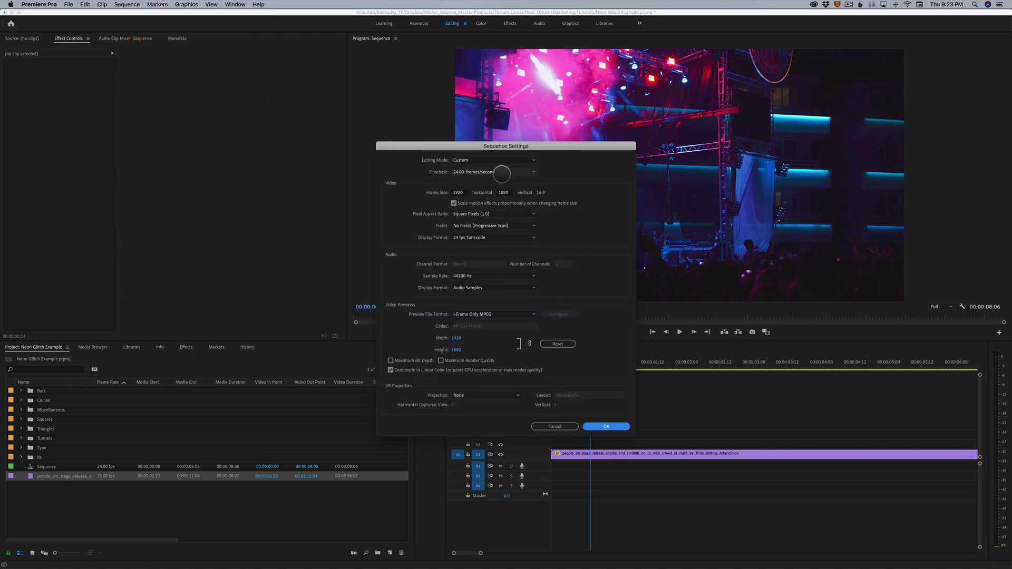
click(462, 192)
click(503, 193)
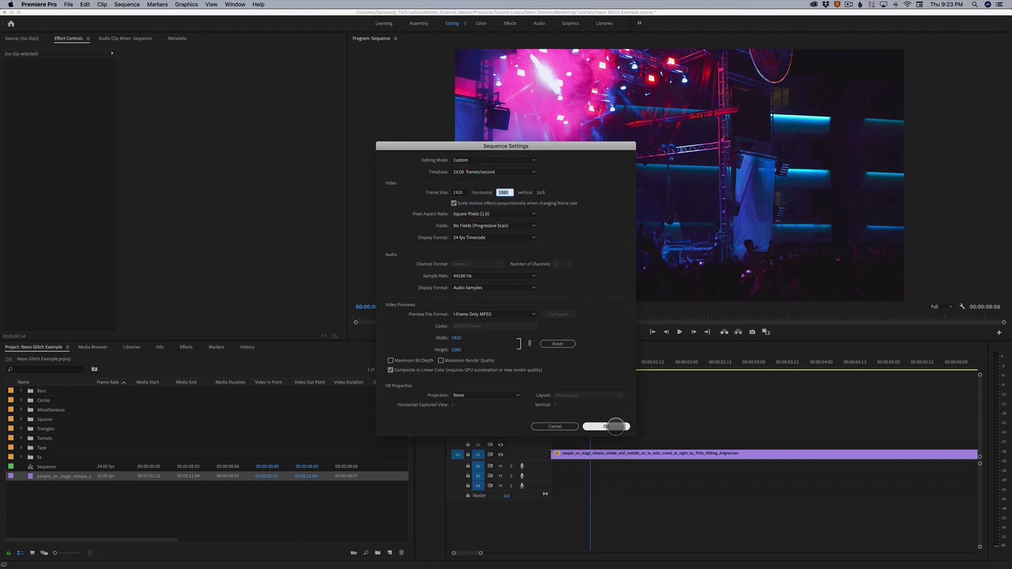
click(615, 425)
drag(583, 362, 562, 373)
- Expand the Bars and Squares bins and place 4 Square.mp4 on V2 above the concert clip
click(45, 391)
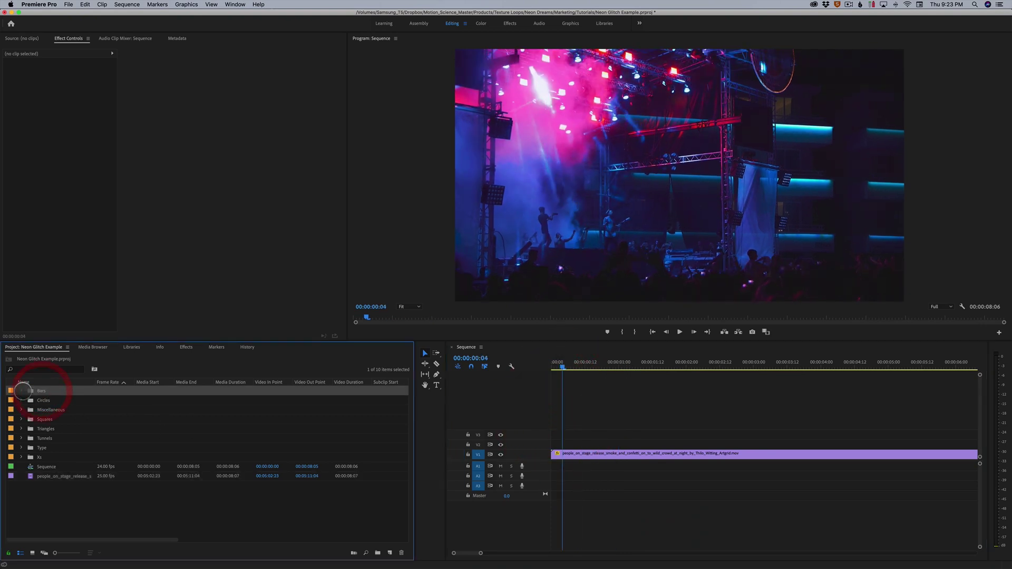
click(21, 390)
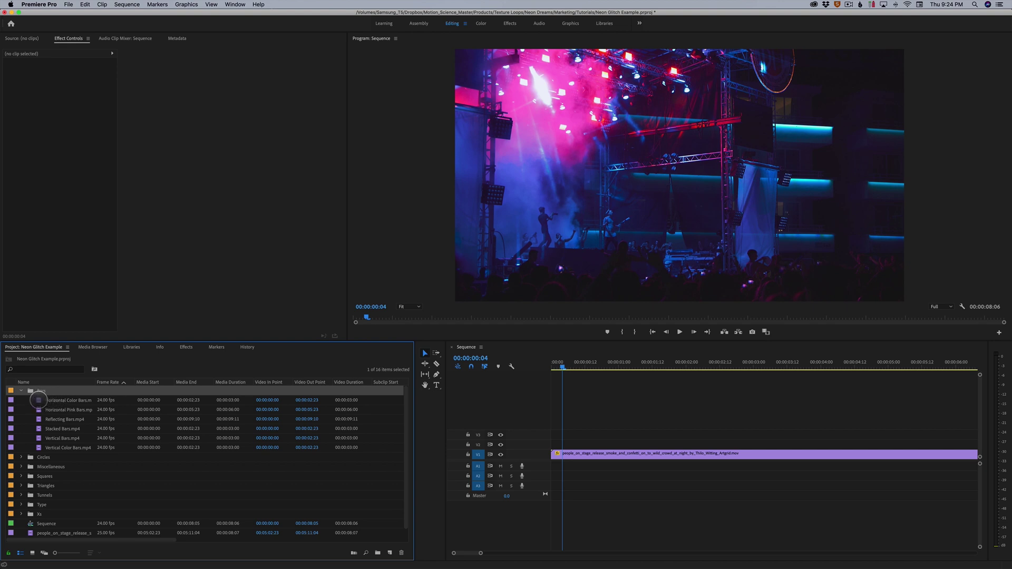
click(21, 476)
drag(53, 484, 540, 444)
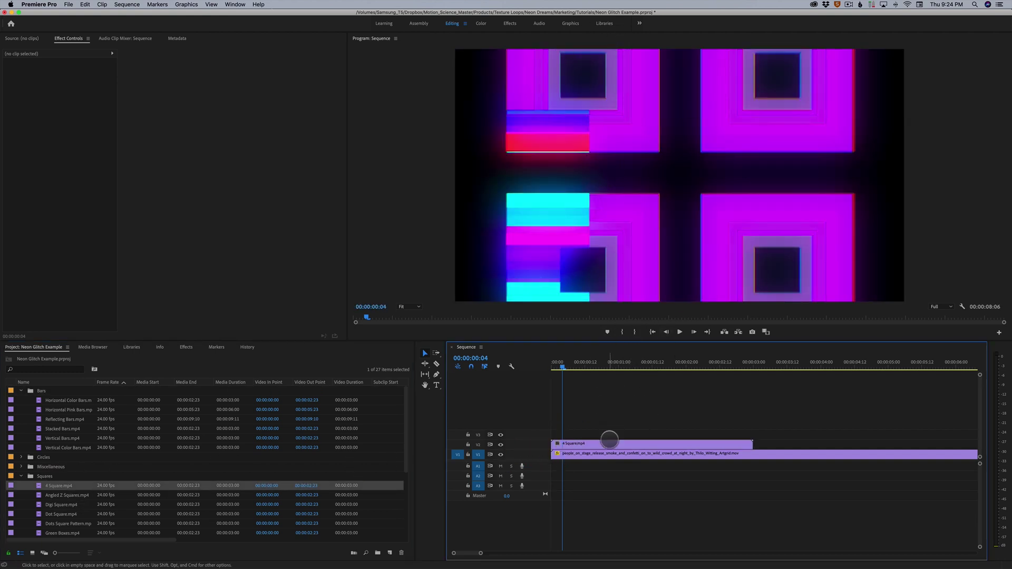
- Shrink the 4 Square clip's Scale to under half, then enlarge it back to 100
click(609, 443)
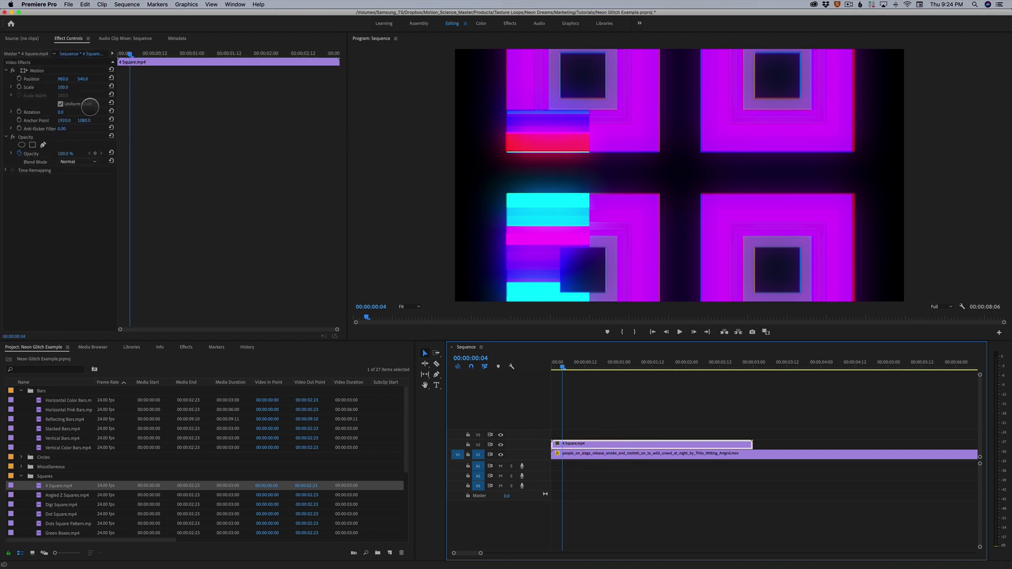
click(60, 85)
mouse_move(63, 87)
mouse_down()
mouse_move(32, 87)
mouse_move(68, 85)
mouse_up()
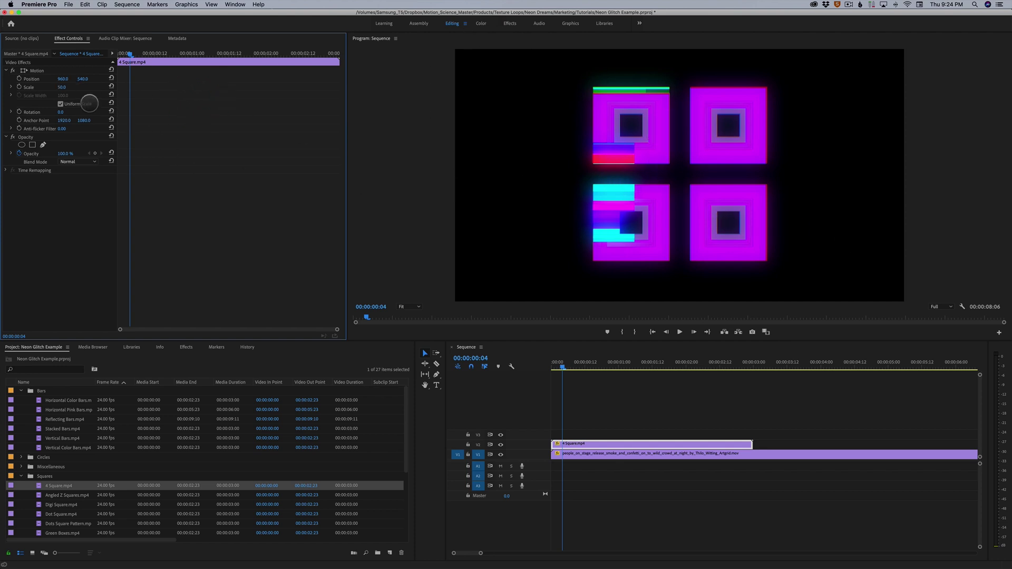
drag(62, 86, 272, 79)
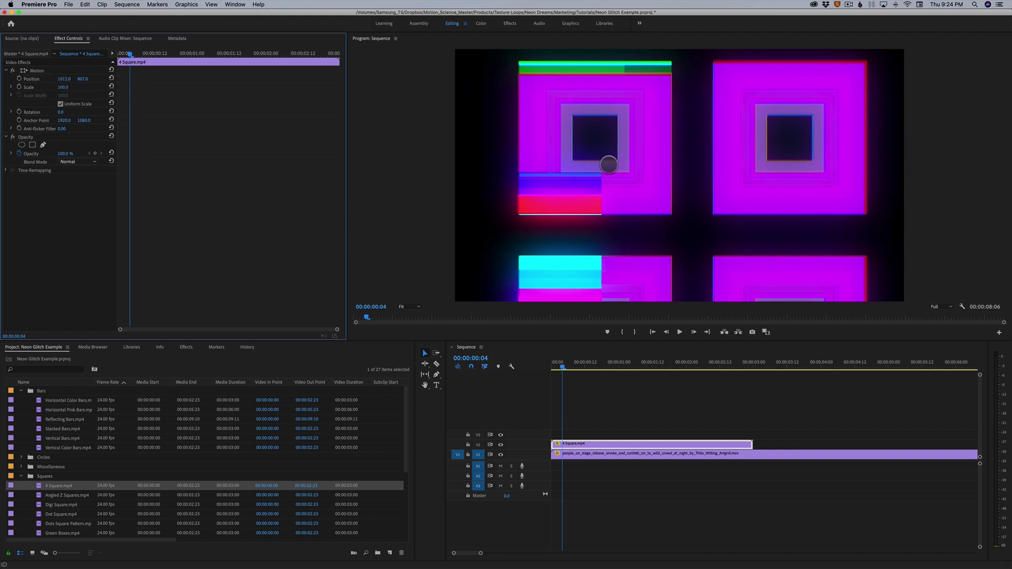
- Scrub the playhead back and forth to preview the square overlay's animation
drag(581, 368, 649, 398)
click(613, 367)
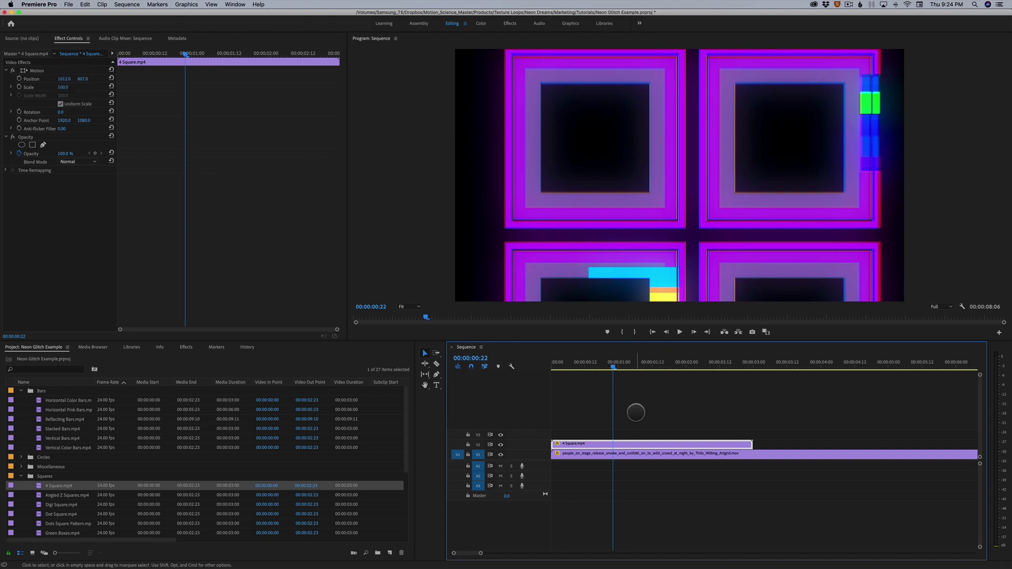
drag(619, 371, 580, 367)
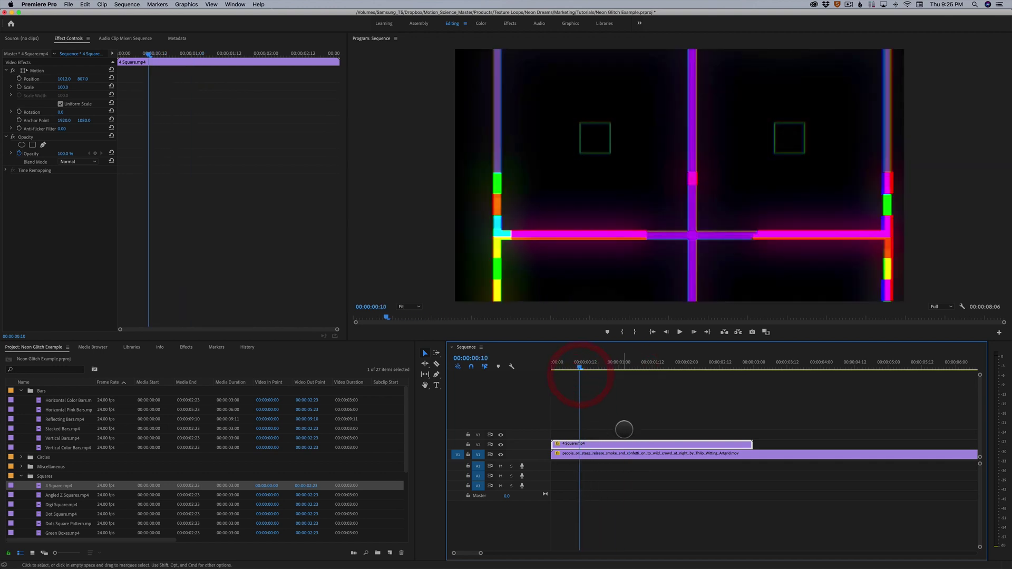
- Delete the 4 Square overlay clip from V2
click(625, 438)
click(625, 442)
key(Delete)
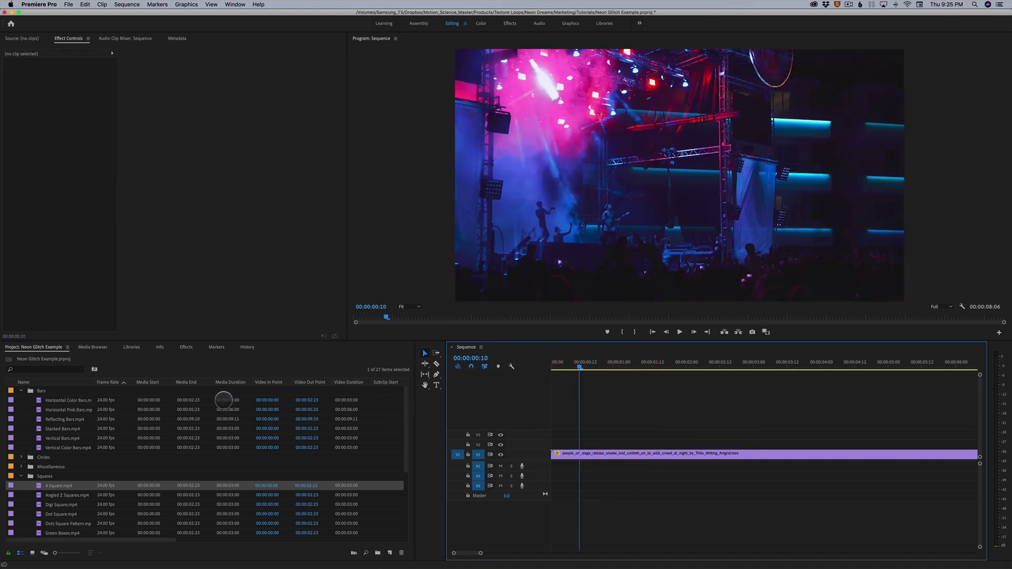
- Place Horizontal Color Bars.mp4 from the Bars bin on V2, undoing a misplaced first drop
click(64, 400)
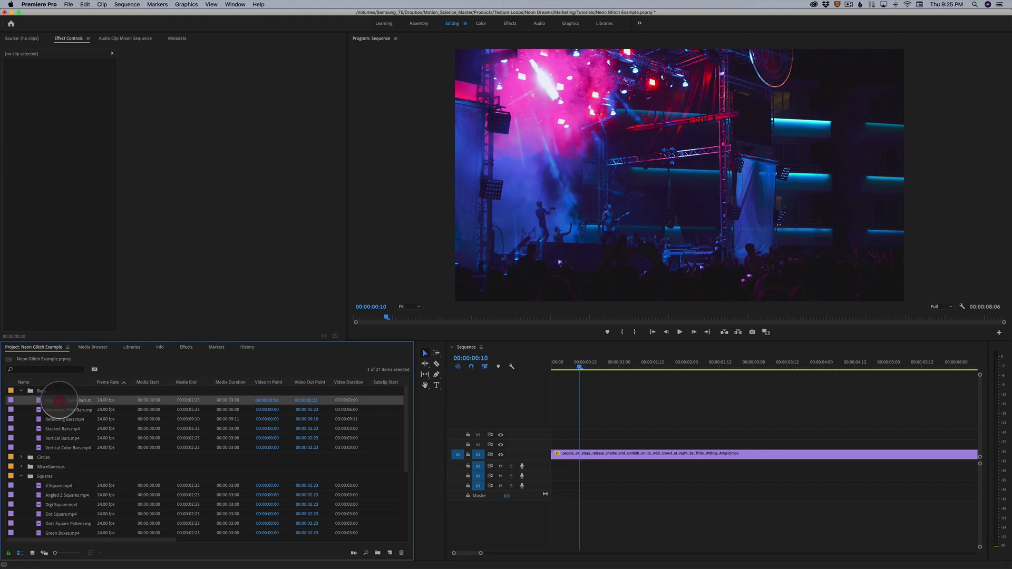
click(21, 391)
click(21, 419)
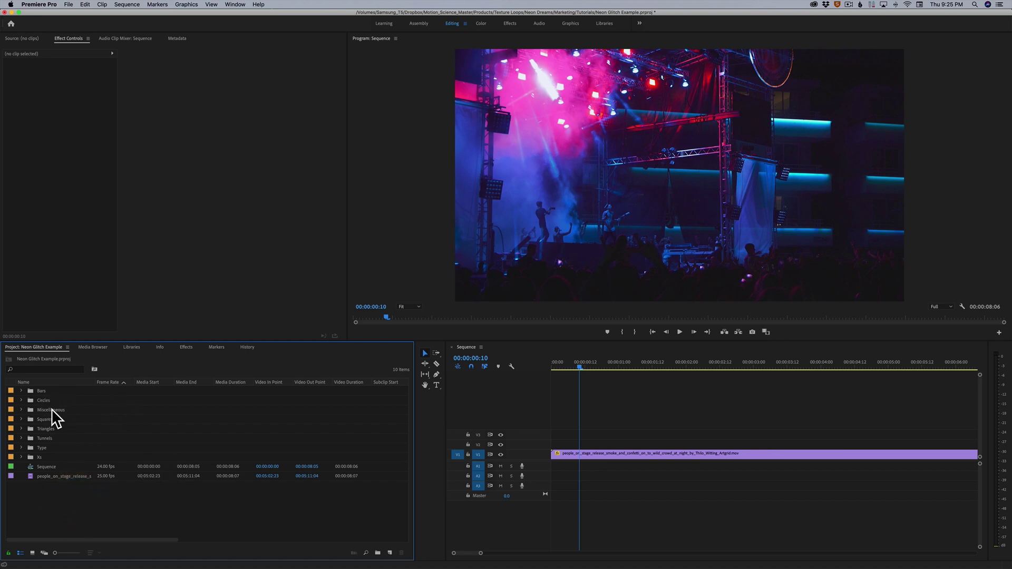
click(33, 390)
click(22, 390)
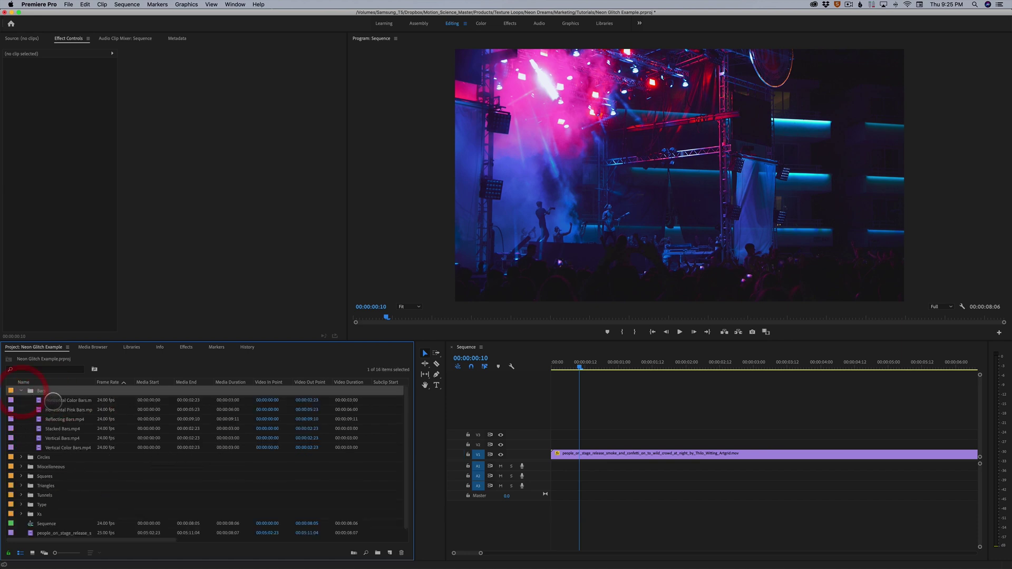
click(86, 400)
drag(86, 401, 536, 452)
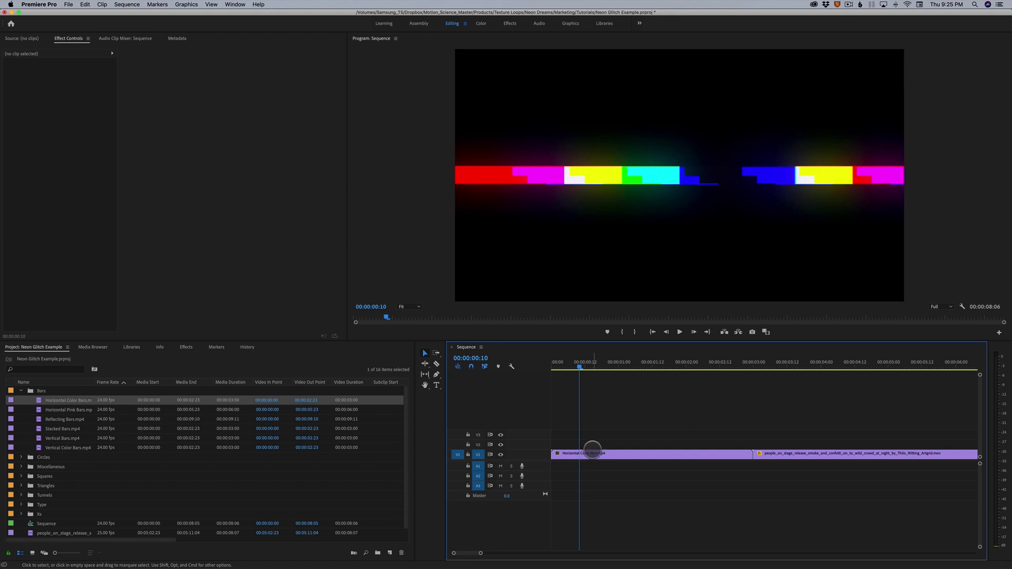
key(super+z)
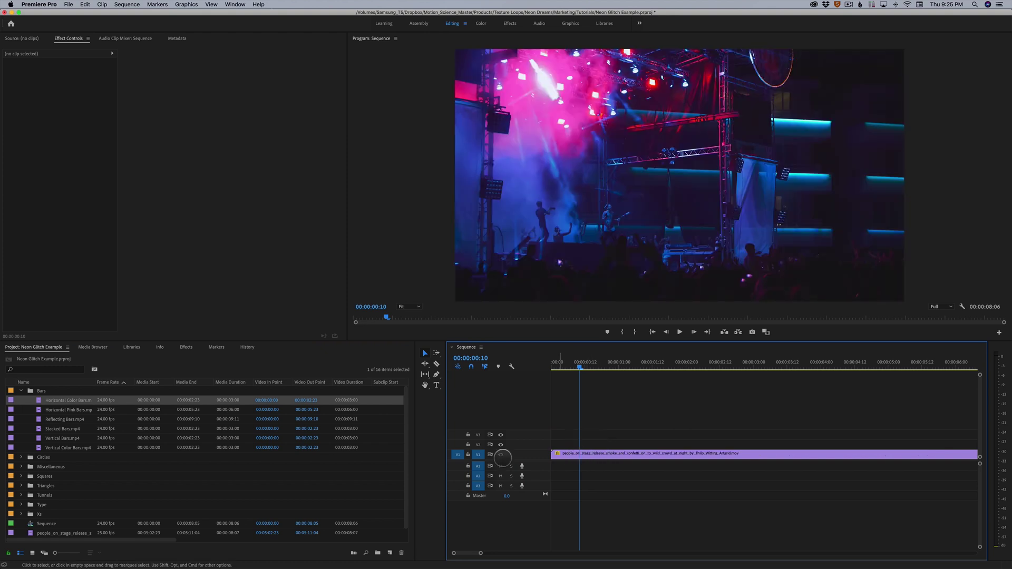
drag(36, 400, 532, 444)
drag(585, 363, 649, 371)
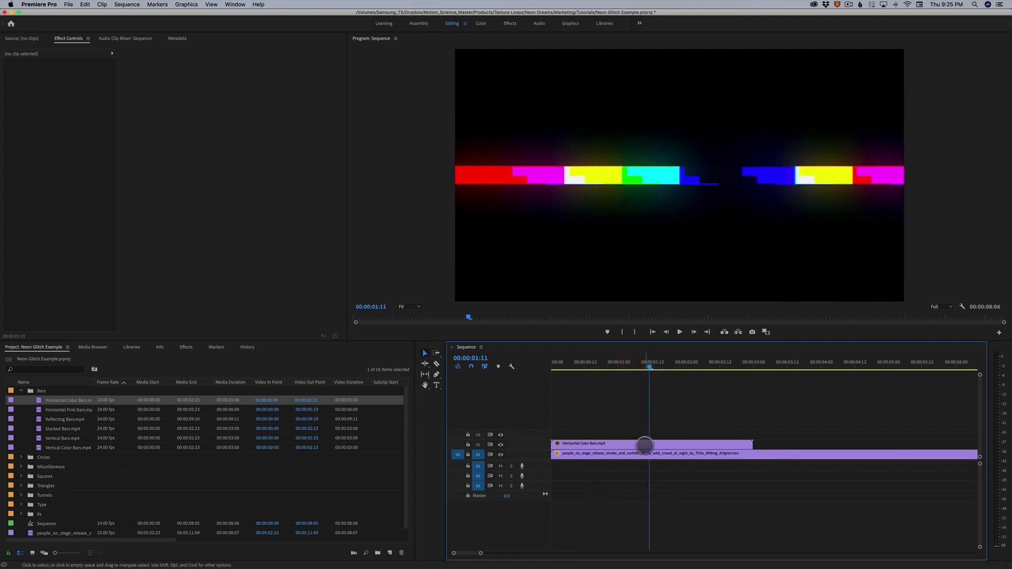
click(648, 444)
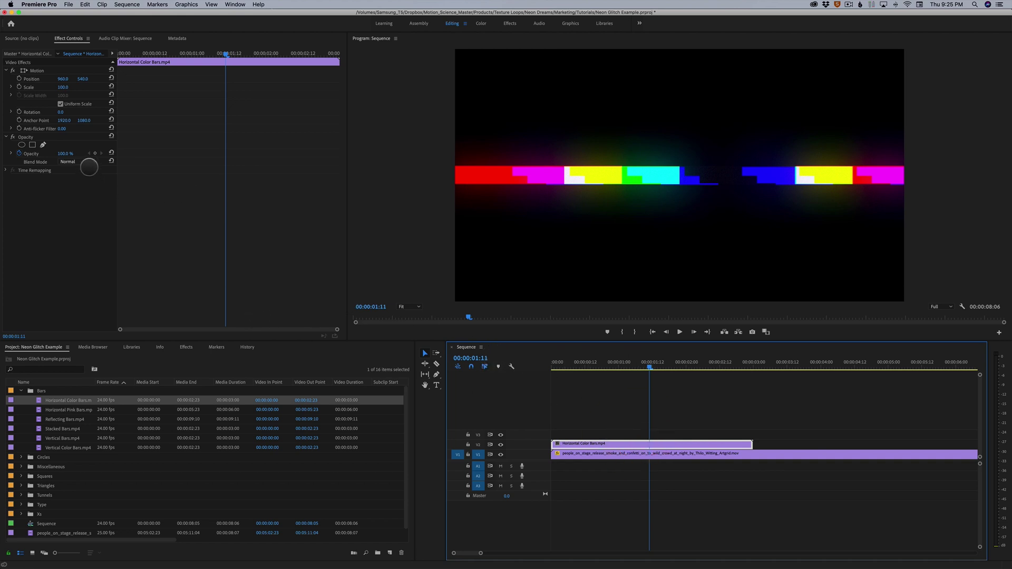
- Set the Horizontal Color Bars clip's Opacity Blend Mode to Linear Dodge (Add)
click(659, 442)
drag(117, 202, 166, 199)
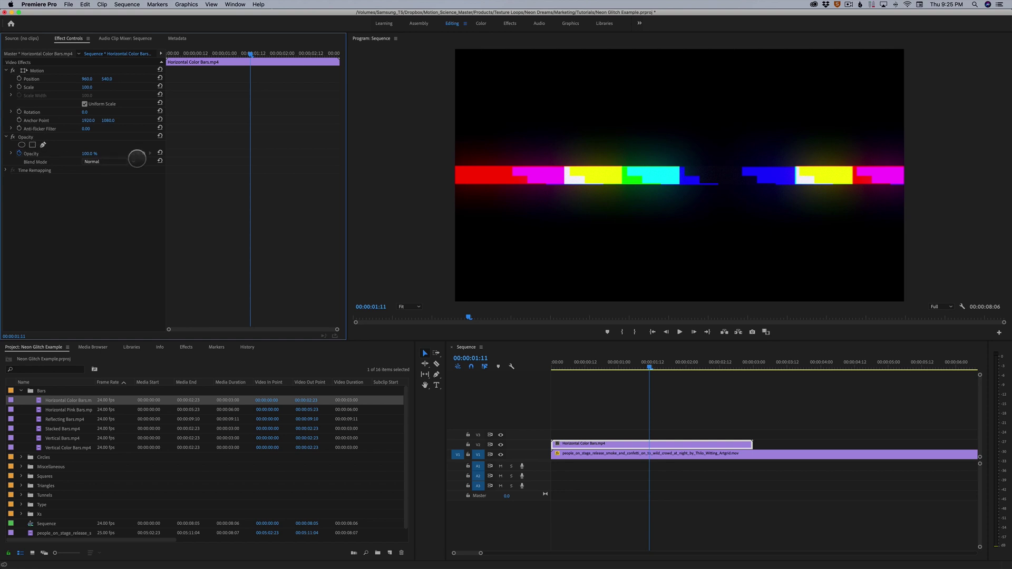
click(111, 160)
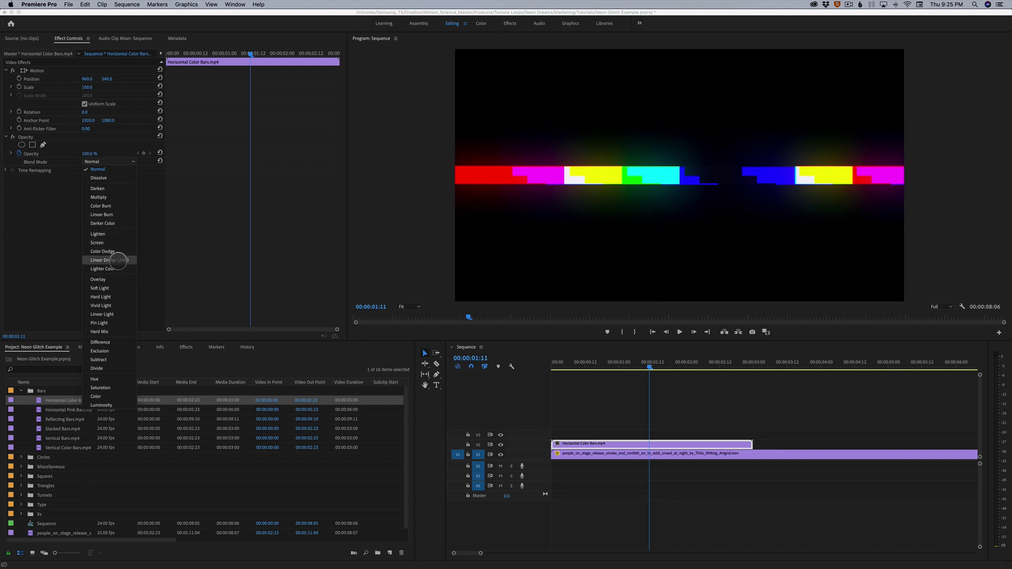
click(110, 260)
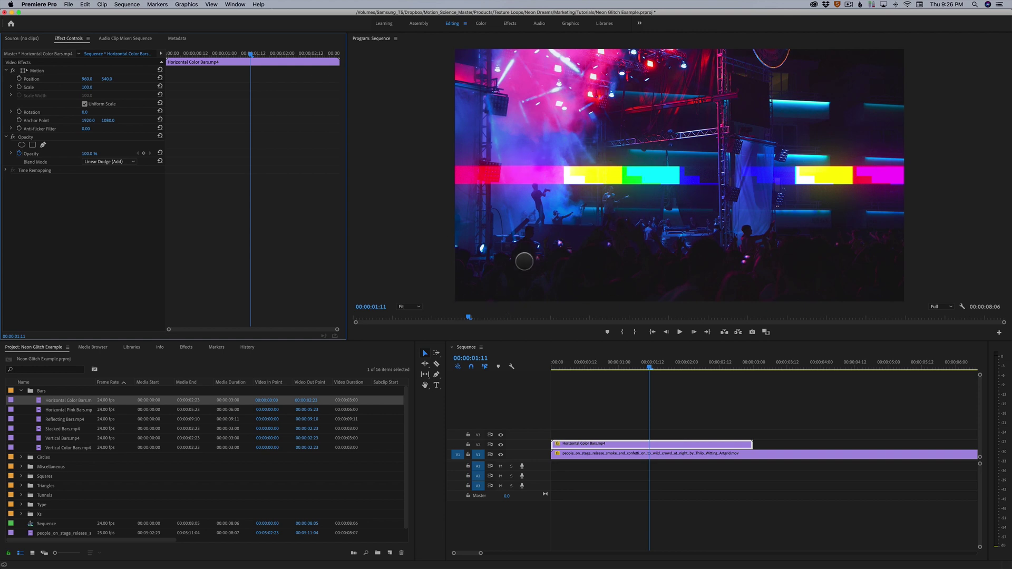
- Play the sequence from the start to preview the Linear Dodge colour bars
click(633, 375)
key(Home)
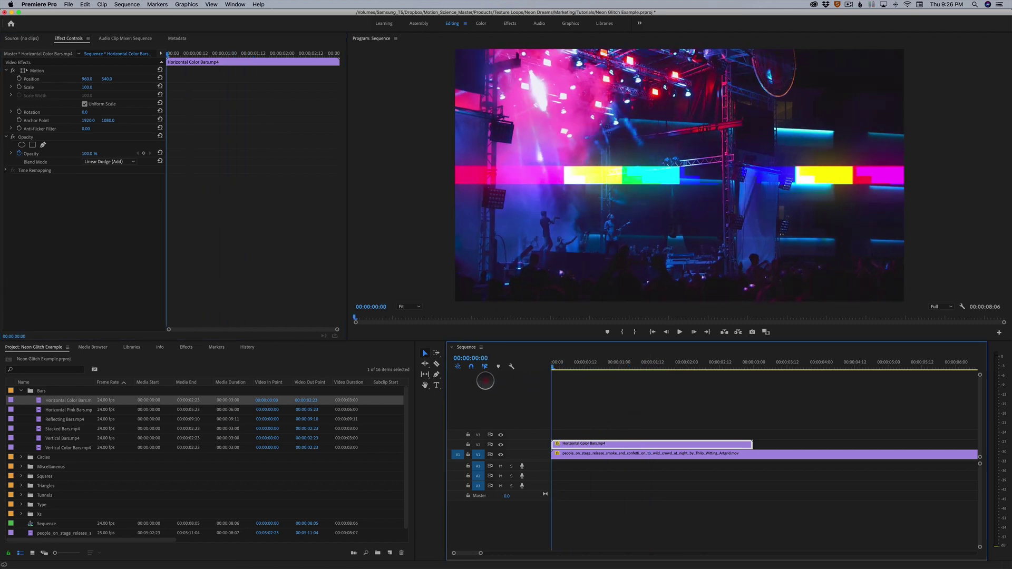
key(space)
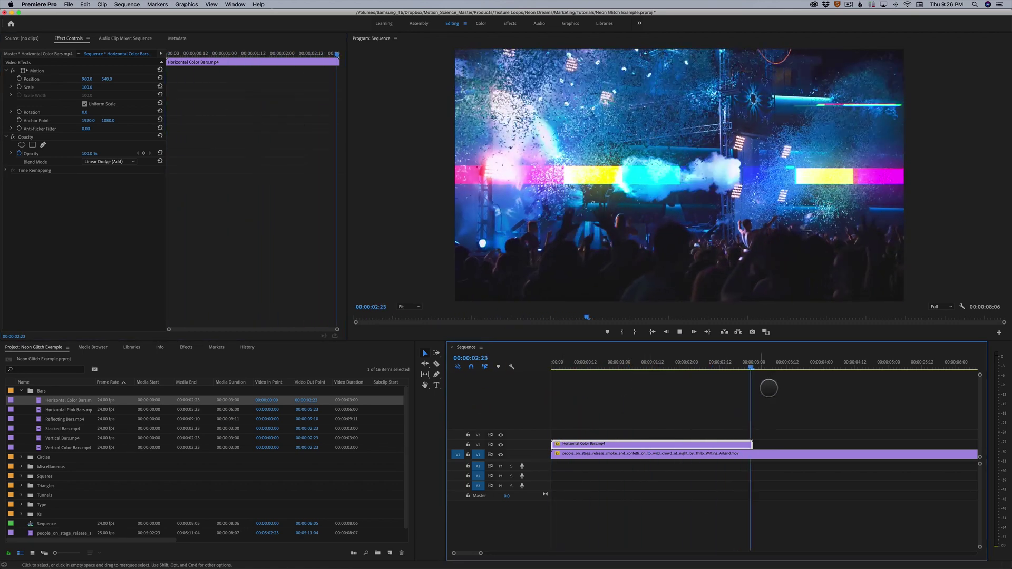
click(679, 380)
click(653, 403)
drag(654, 403, 690, 412)
- Lower the colour bars' Position Y to 1041 along the bottom edge and scrub to check
click(699, 445)
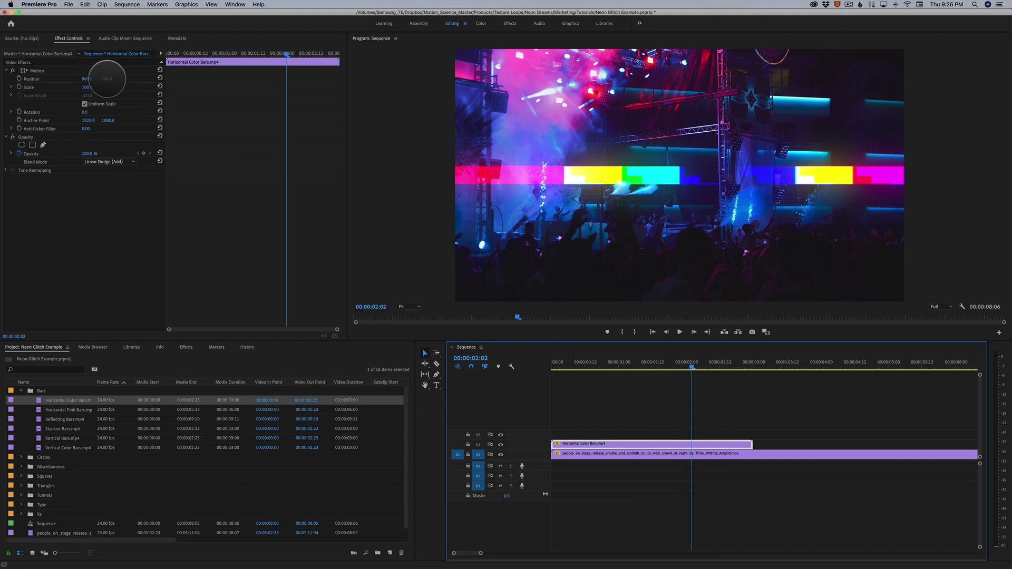
click(94, 79)
drag(106, 79, 370, 79)
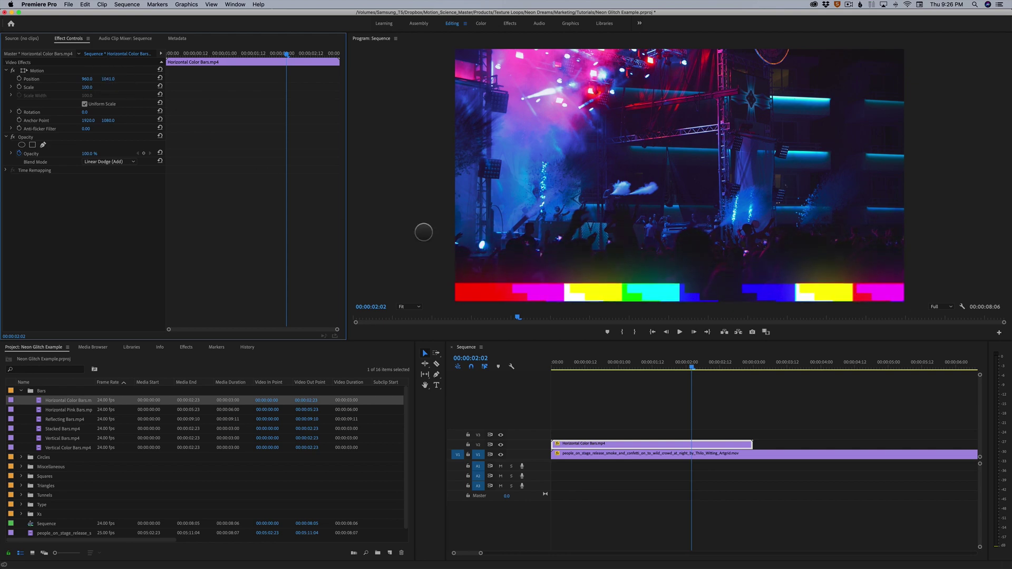
key(space)
key(space)
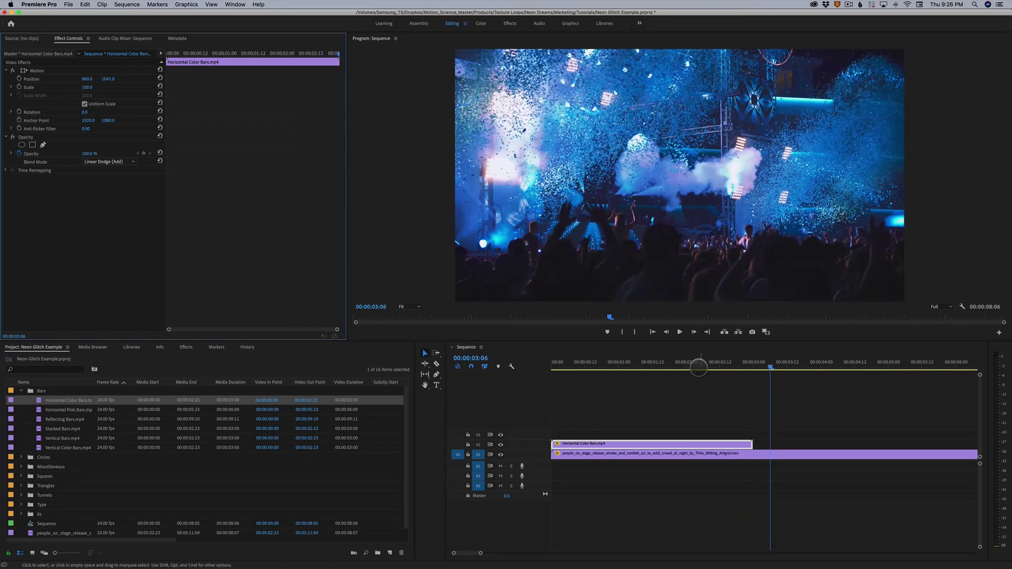
click(632, 375)
mouse_move(632, 375)
mouse_down()
mouse_move(607, 377)
mouse_move(640, 376)
mouse_up()
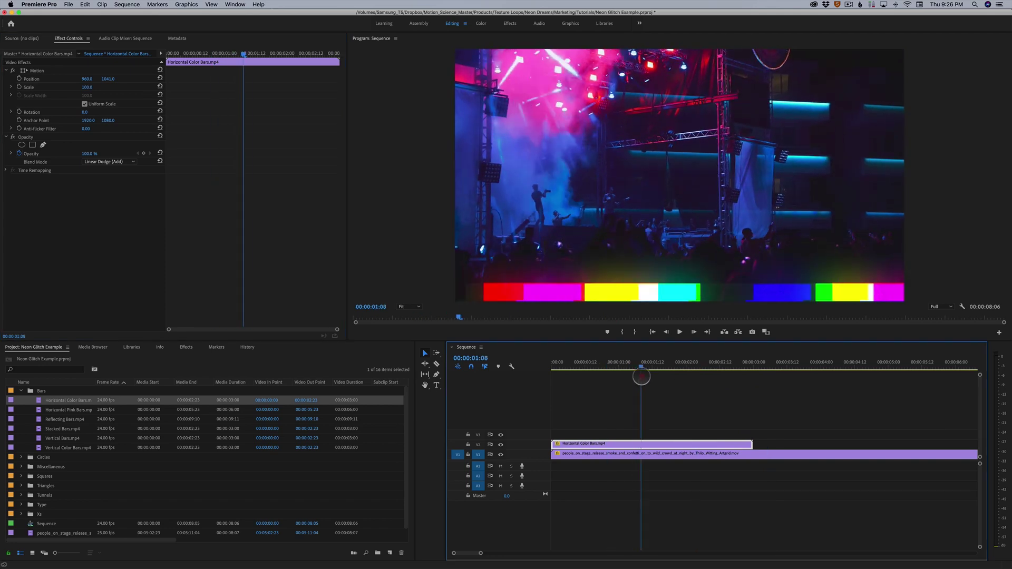
- Place Circle Target.mp4 from the Circles bin on V3 with Blend Mode Linear Dodge (Add)
click(20, 457)
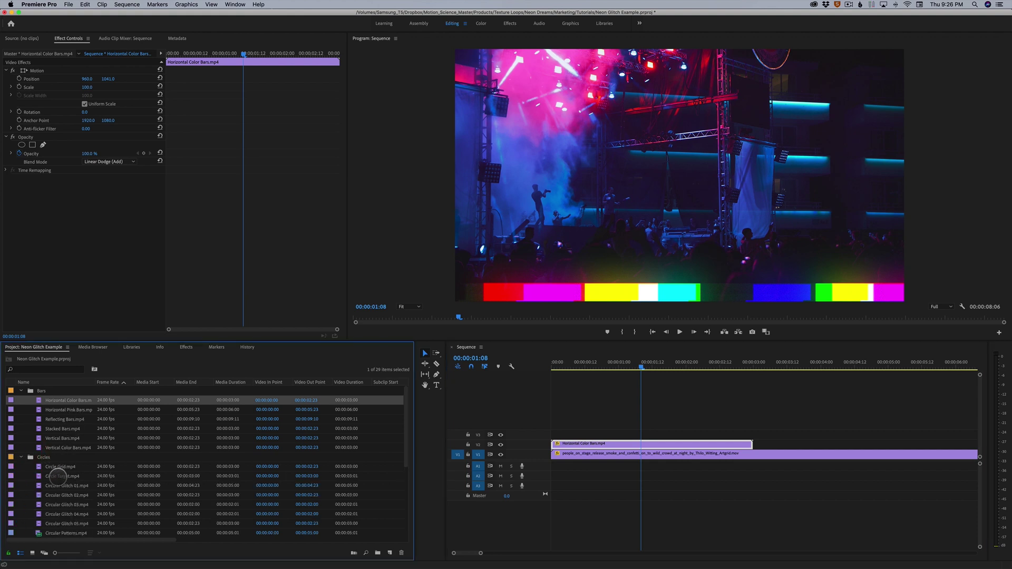
drag(51, 477, 550, 436)
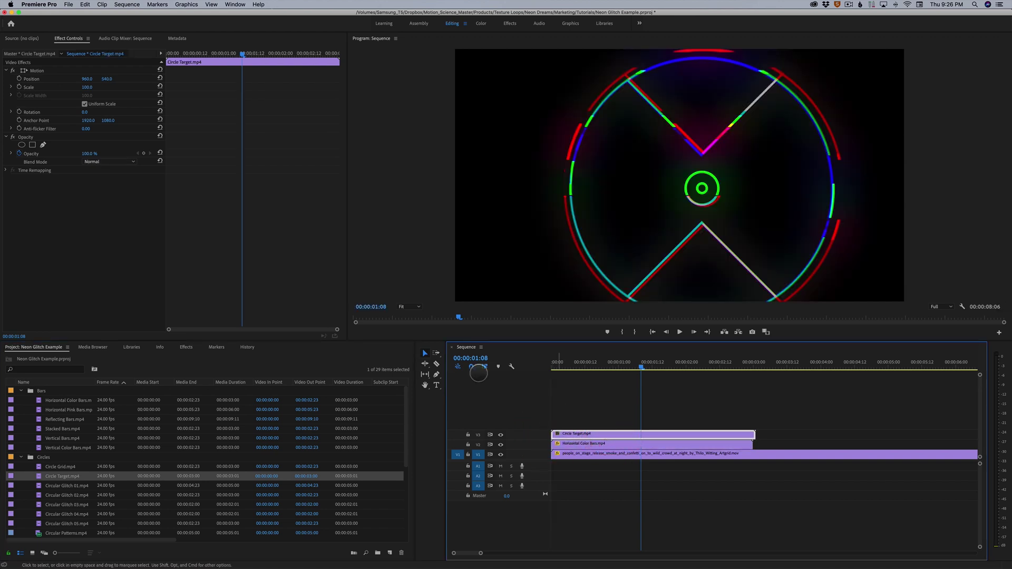
click(108, 161)
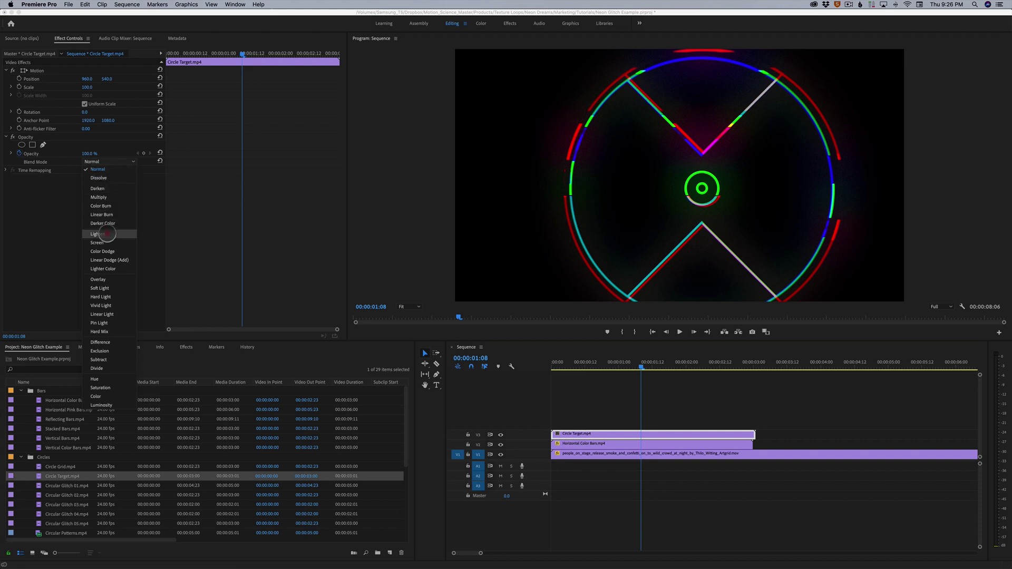
click(110, 260)
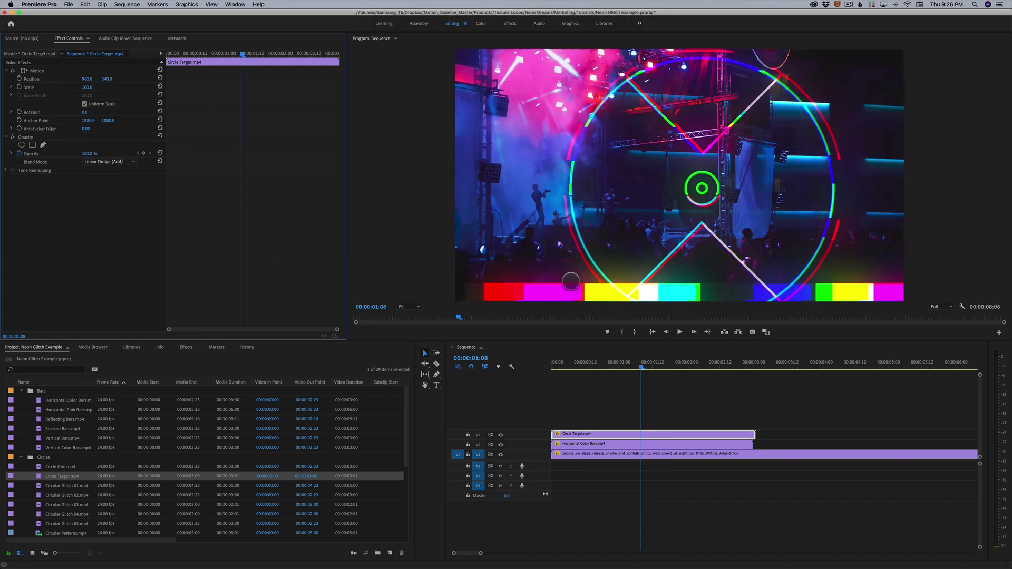
drag(641, 366, 605, 366)
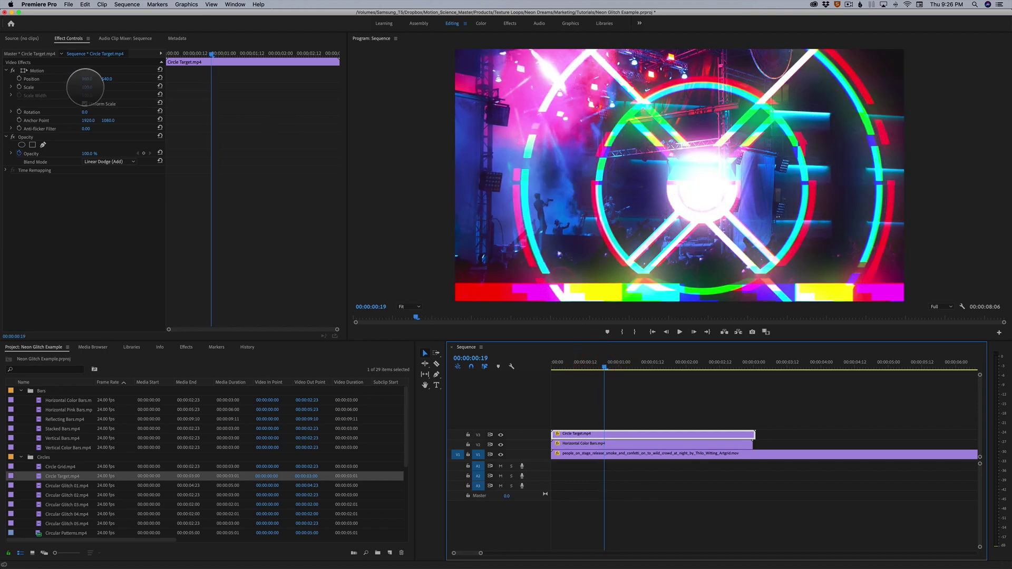
- Set Circle Target's Scale to 50 and Position Y to 494, then rewind and play to preview
mouse_move(86, 87)
mouse_down()
mouse_move(53, 87)
mouse_move(101, 78)
mouse_move(89, 78)
mouse_up()
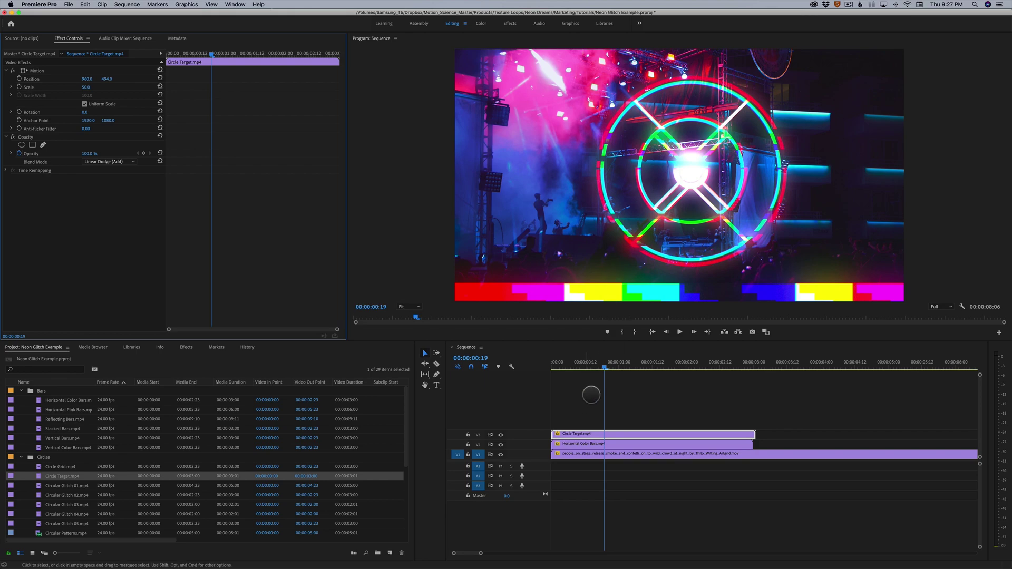
drag(597, 362, 527, 362)
key(space)
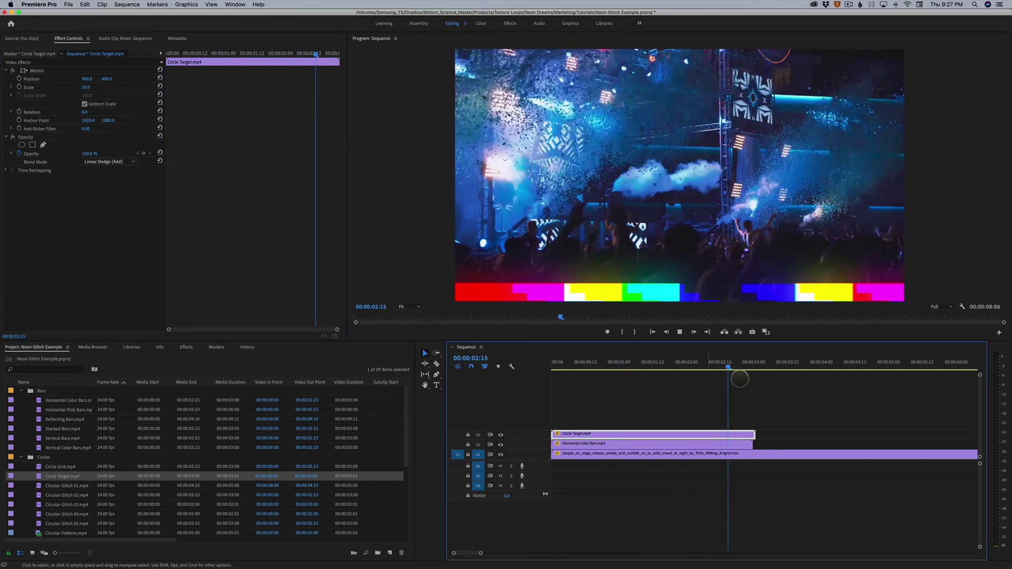
click(608, 368)
drag(607, 372, 541, 376)
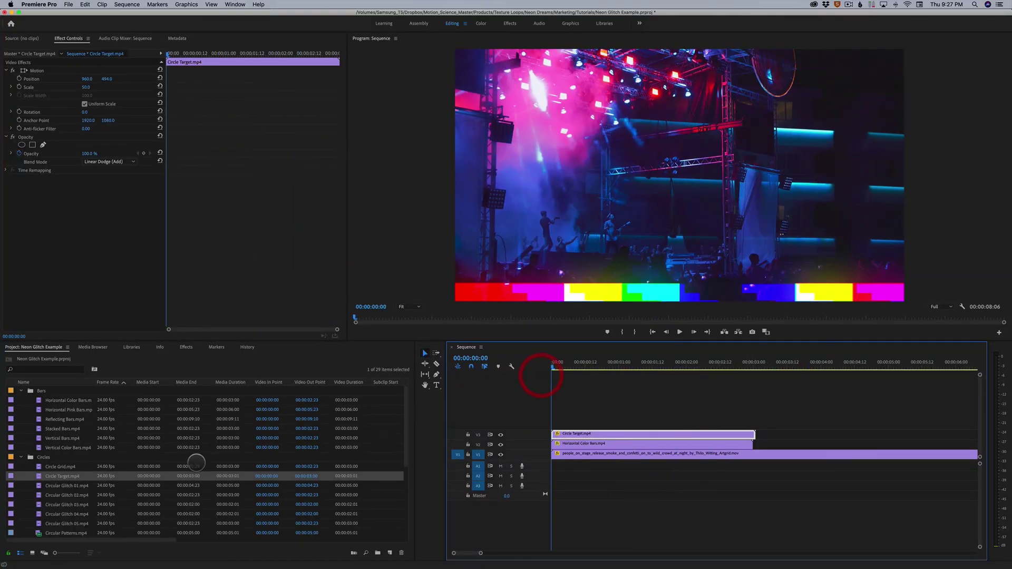
- Open Circular Glitch 01.mp4 in the Source monitor and preview its glitch circle animation
click(68, 486)
double_click(39, 485)
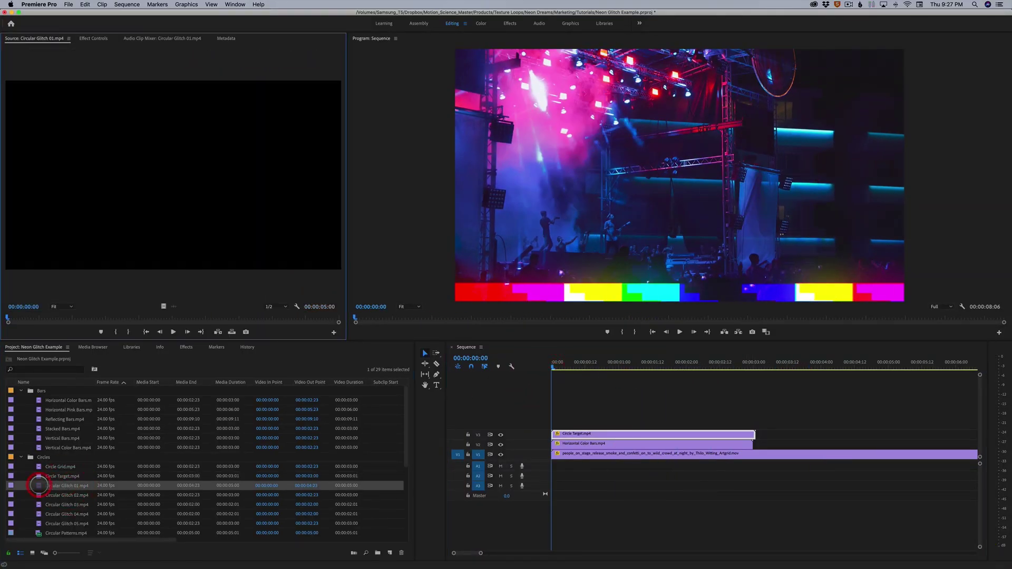
drag(32, 316, 104, 313)
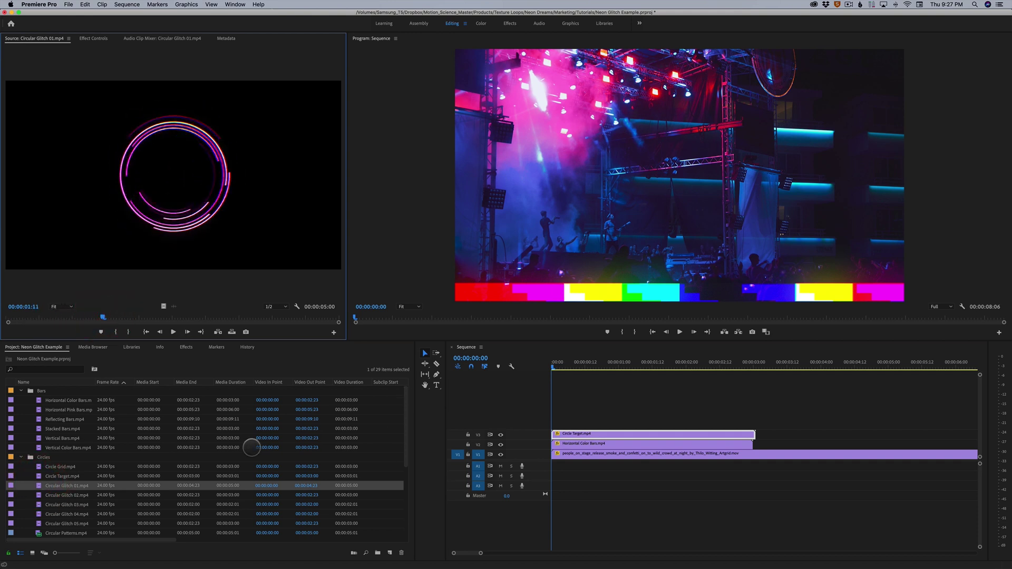
- Drop Circular Glitch 01.mp4 onto a new V4 track, scrub through it, and select it
drag(54, 487, 543, 424)
click(633, 367)
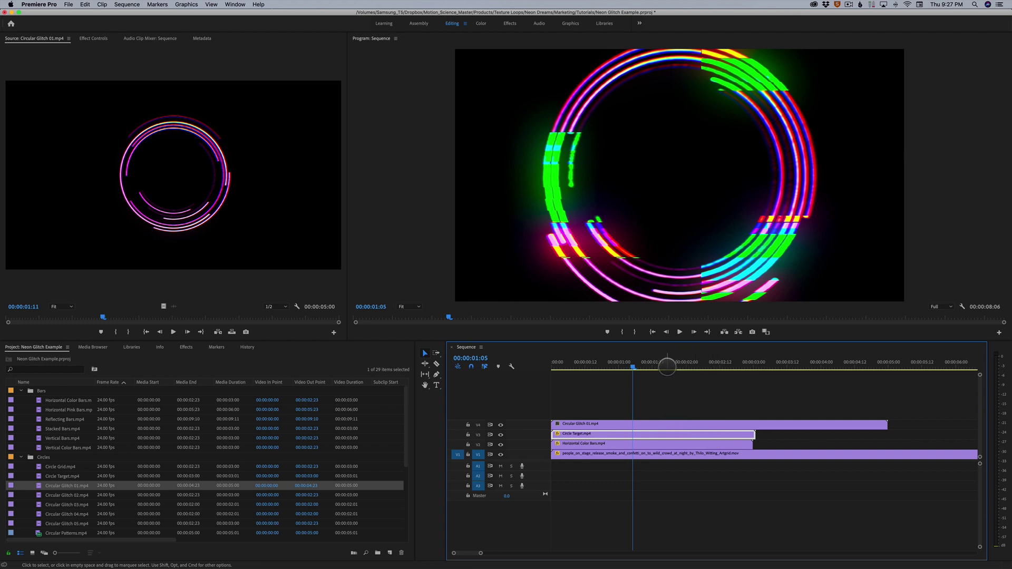
mouse_move(668, 367)
mouse_down()
mouse_move(854, 374)
mouse_move(649, 383)
mouse_move(652, 369)
mouse_up()
click(653, 425)
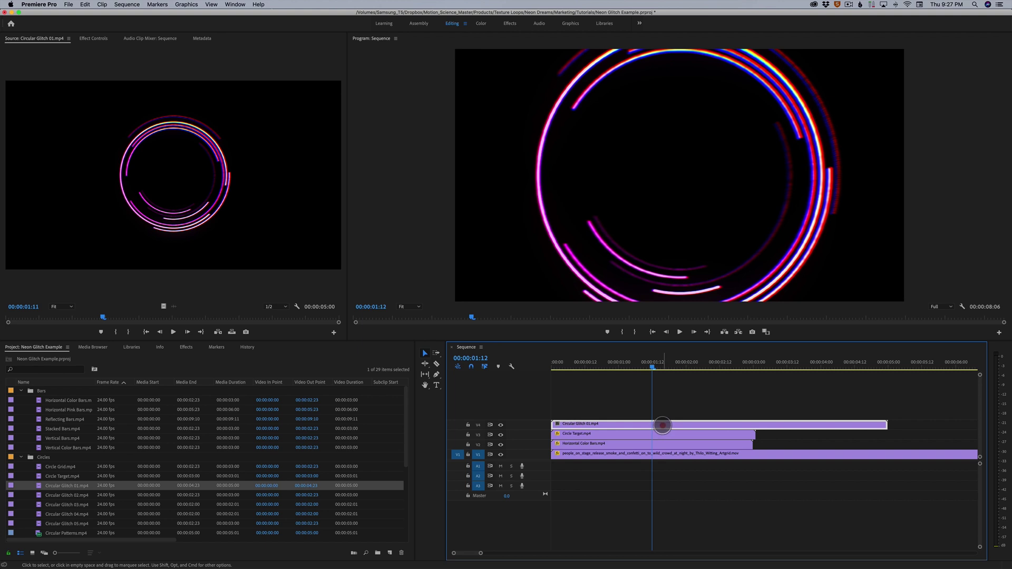
- Give Circular Glitch 01 Blend Mode Linear Dodge (Add) and turn off the V2 colour bars output
click(95, 38)
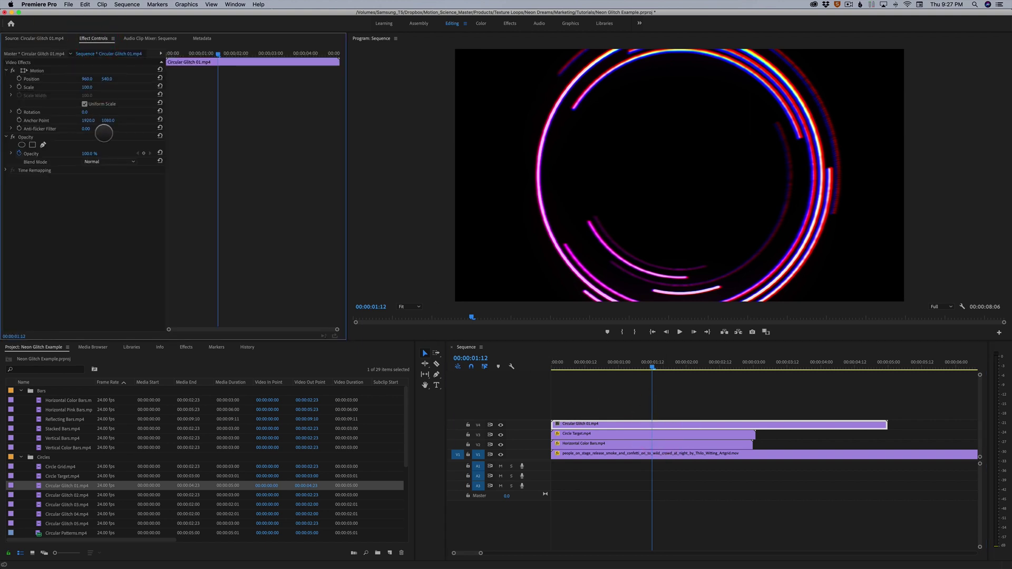
click(107, 162)
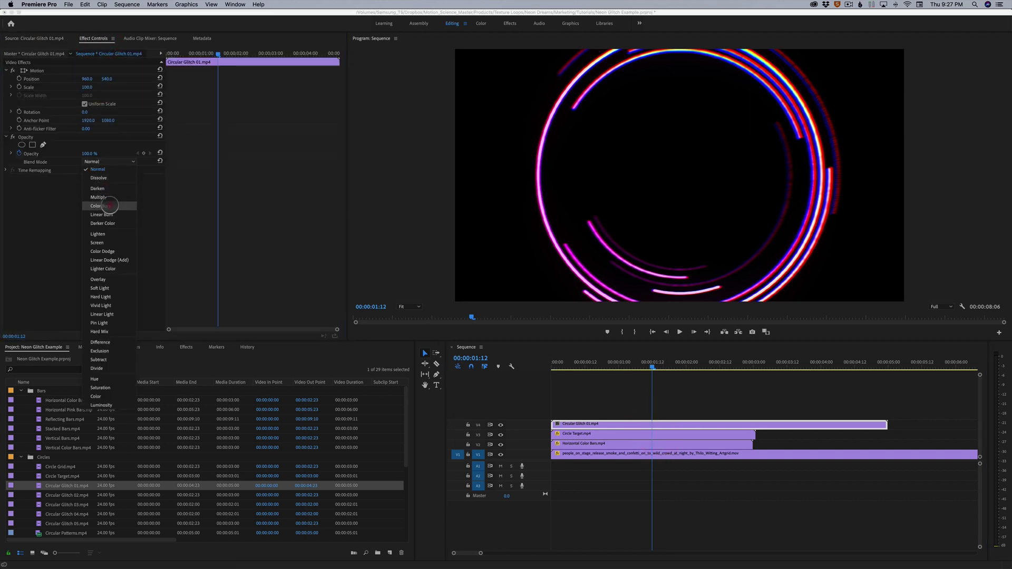
click(119, 260)
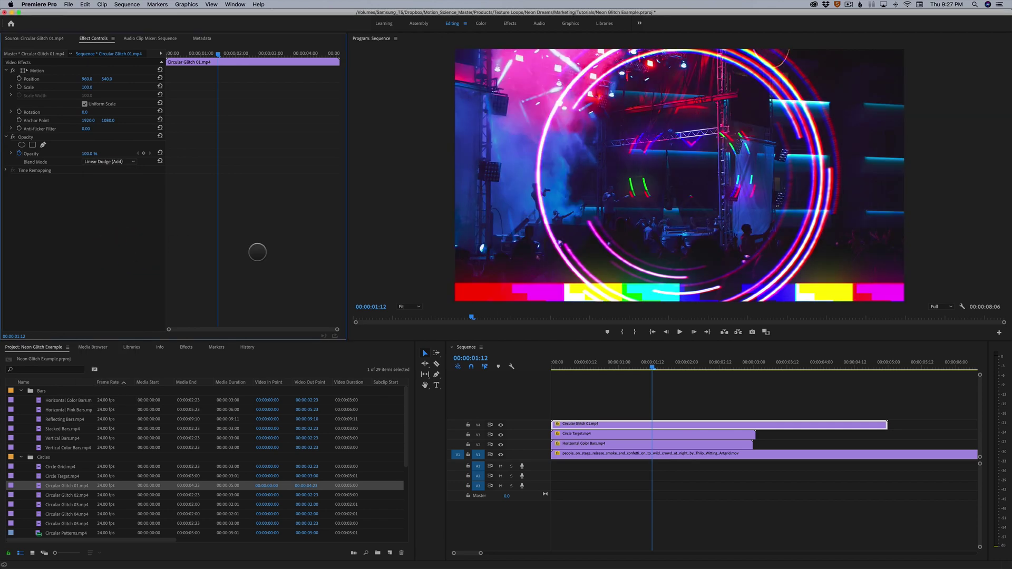
drag(654, 365, 674, 364)
click(628, 438)
click(501, 444)
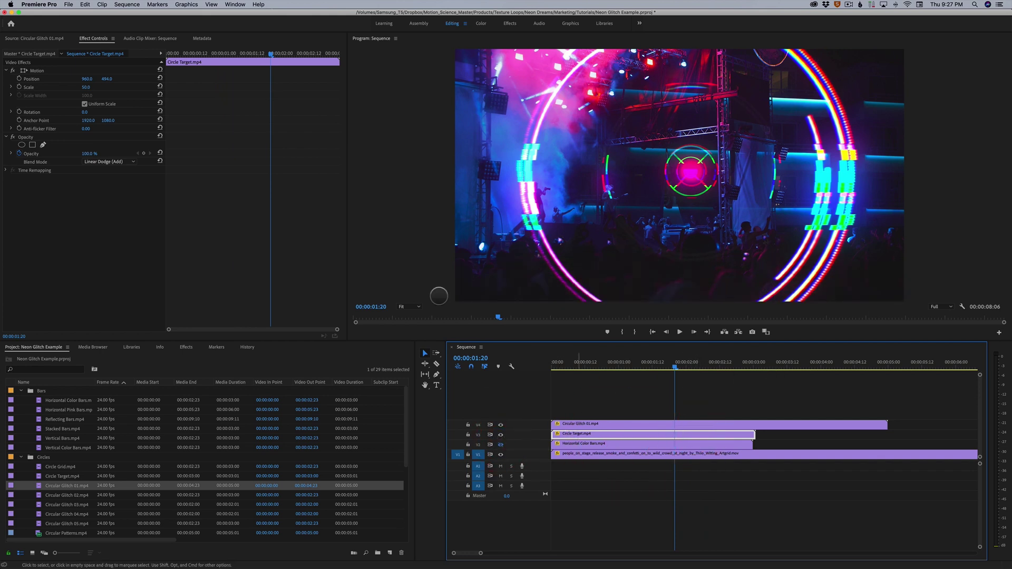
- Set Circle Target's Position Y to 540 and play from the start to preview
click(107, 85)
text(540)
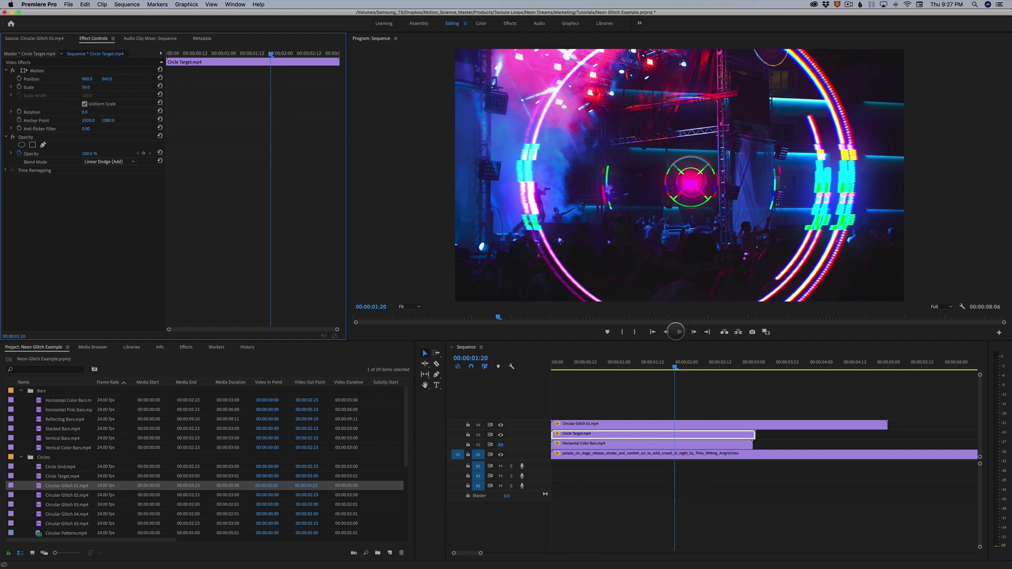
click(531, 375)
key(Home)
key(space)
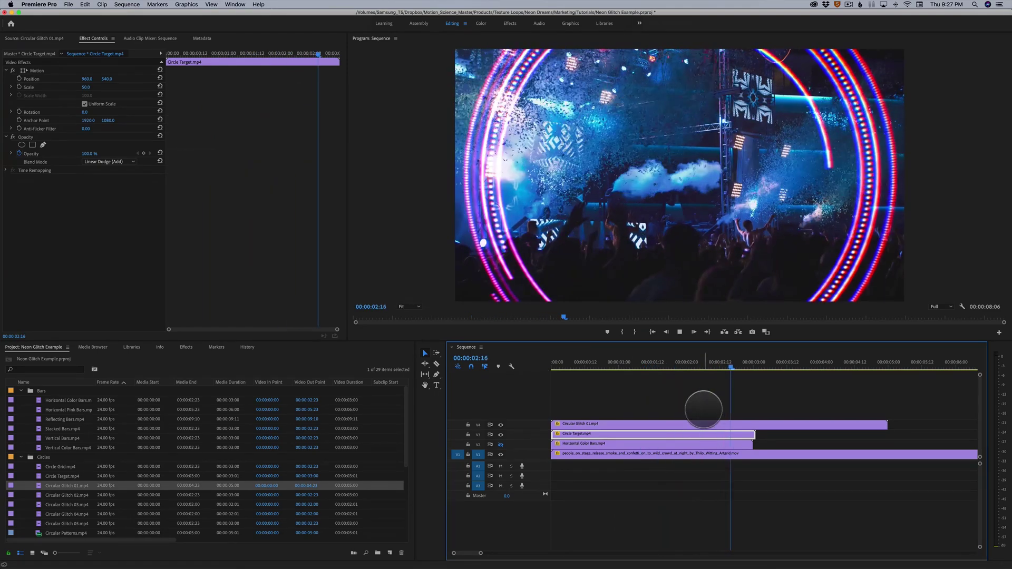
click(677, 372)
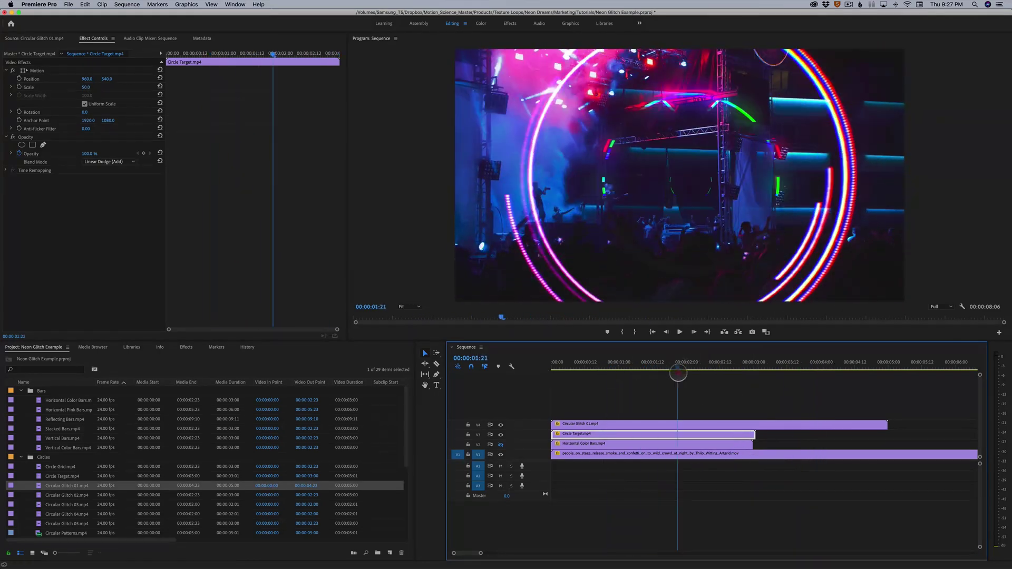
- Hide the V3 track output, zoom the timeline out, and marquee-select the overlay clips
click(500, 434)
key(space)
mouse_move(685, 365)
mouse_down()
mouse_move(610, 371)
mouse_move(676, 377)
mouse_up()
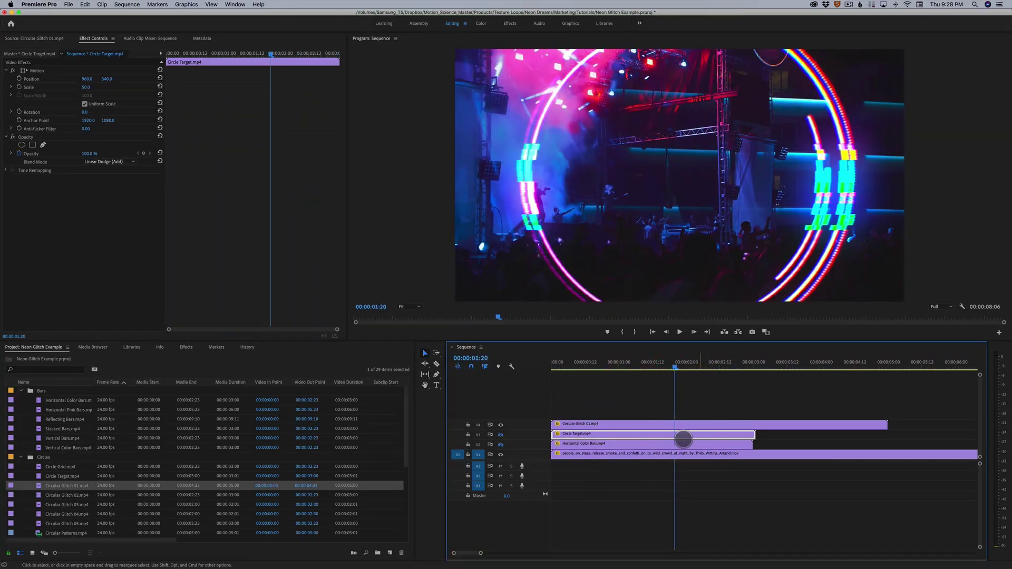
drag(481, 552, 545, 556)
drag(648, 404, 702, 448)
- Re-enable the V2 colour bars and V3 circle target tracks, then preview all three overlays over black after 00:00:09:08
click(695, 363)
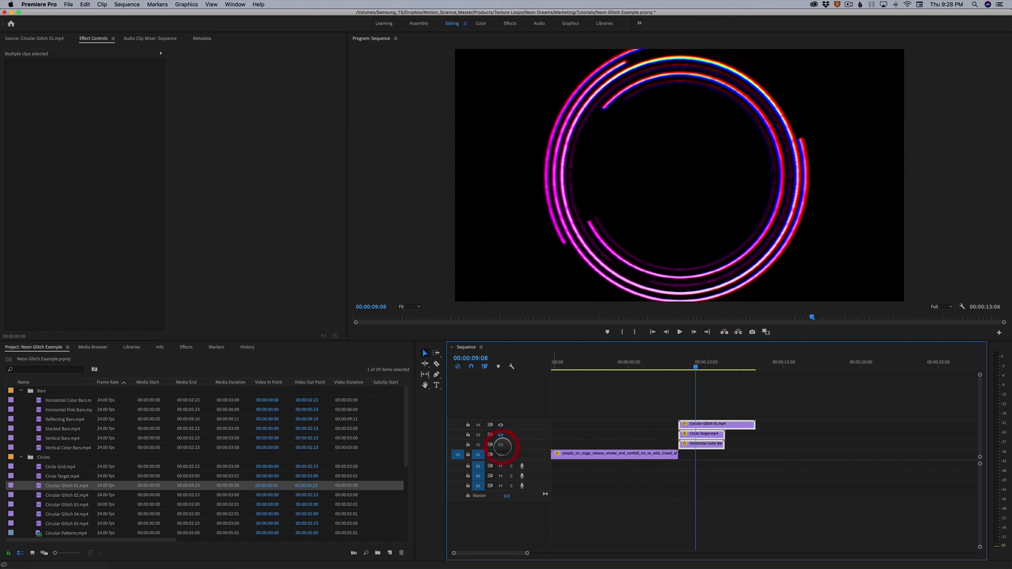
click(500, 444)
click(501, 435)
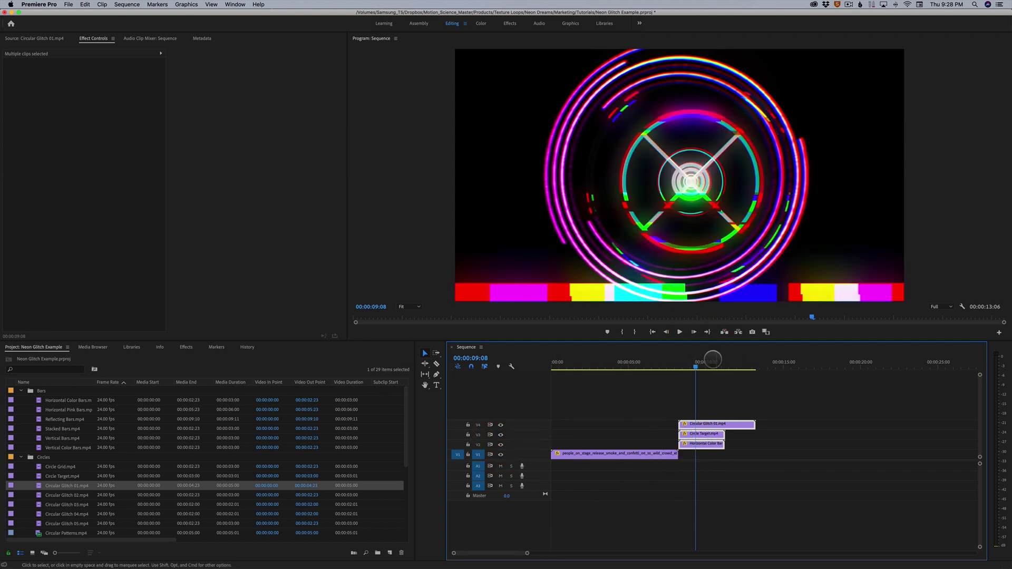
click(709, 364)
mouse_move(709, 363)
mouse_down()
mouse_move(731, 363)
mouse_move(704, 367)
mouse_up()
click(718, 423)
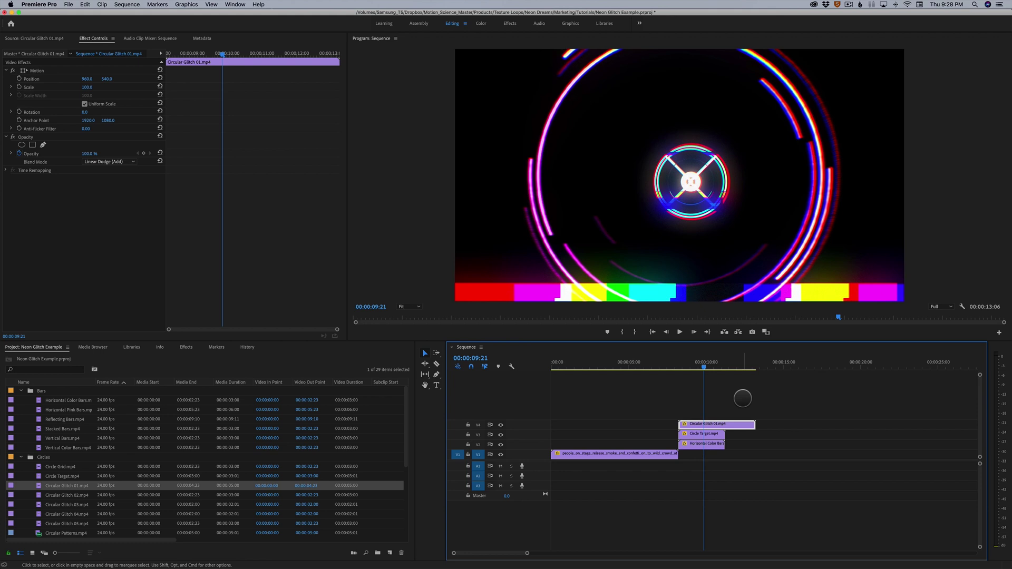
click(705, 364)
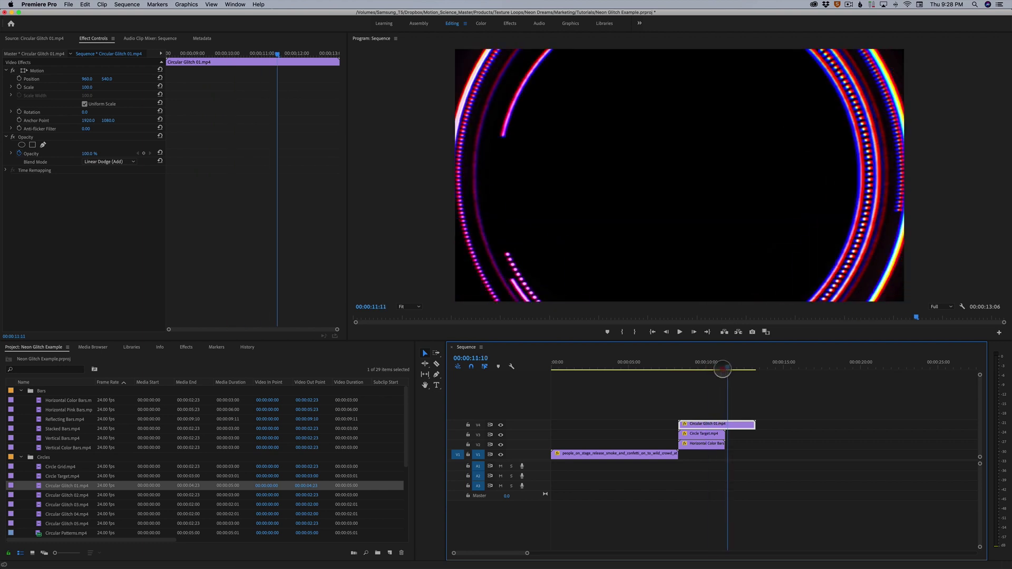
click(694, 380)
click(706, 416)
click(708, 424)
click(108, 162)
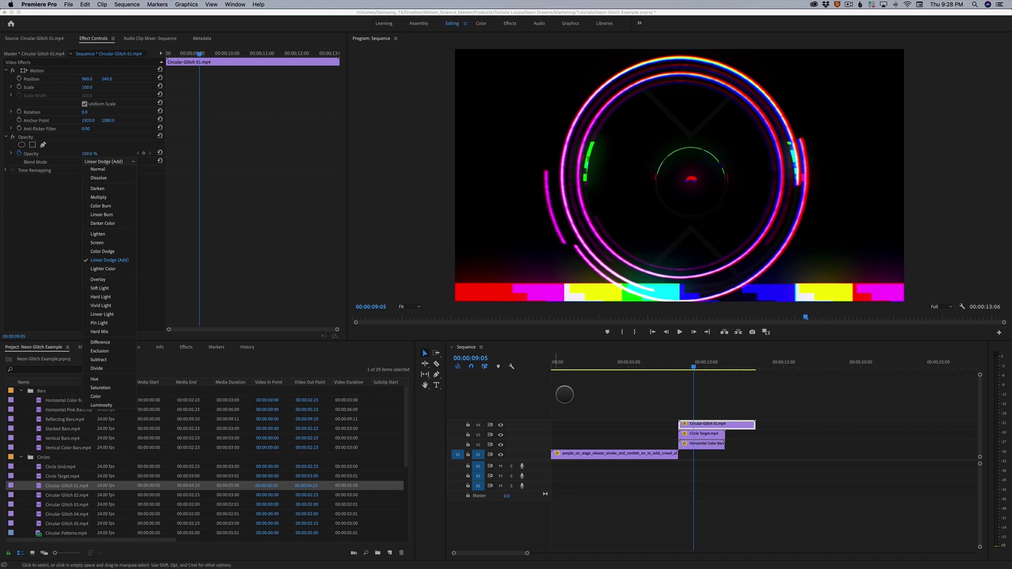
click(691, 362)
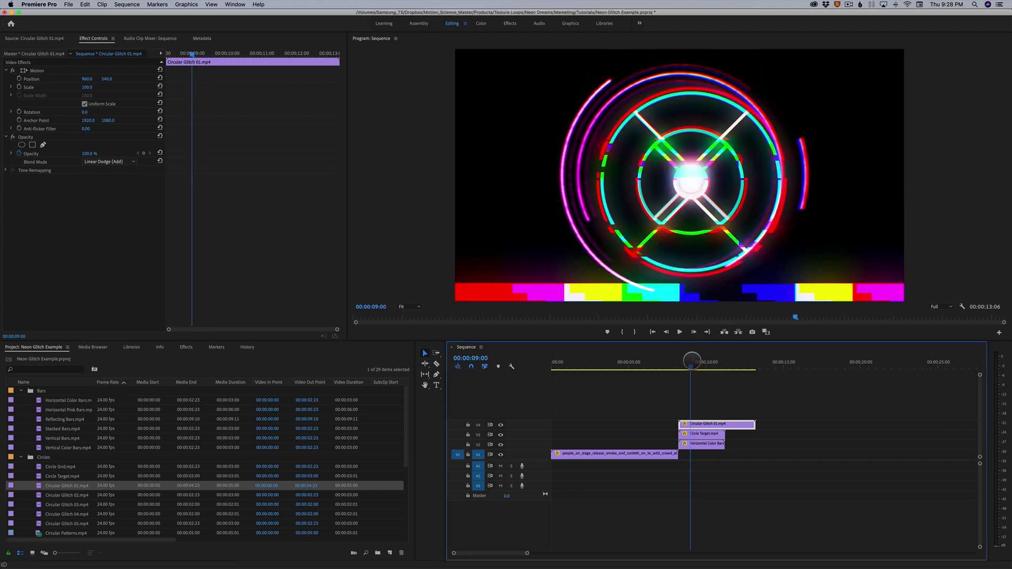